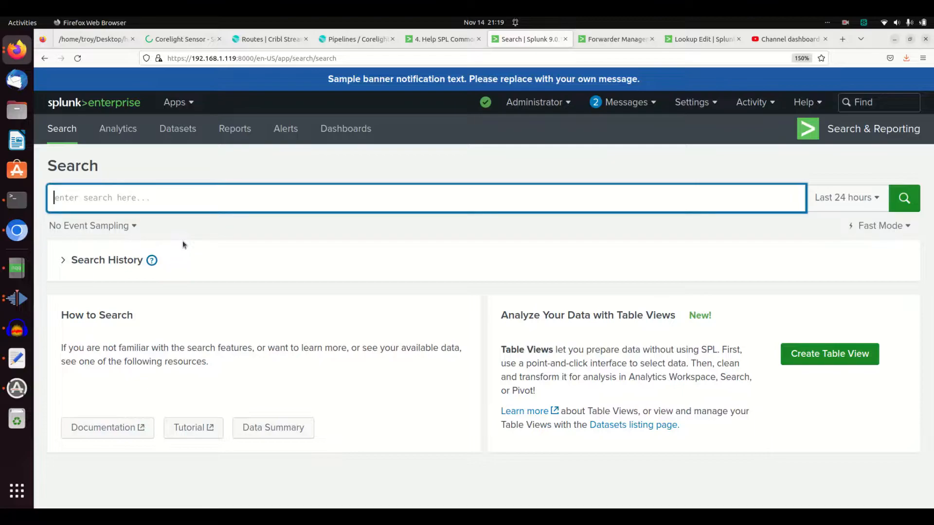
- Run a search of index=lame_training that removes duplicate events by src_ip with the dedup command
text(index=lame_)
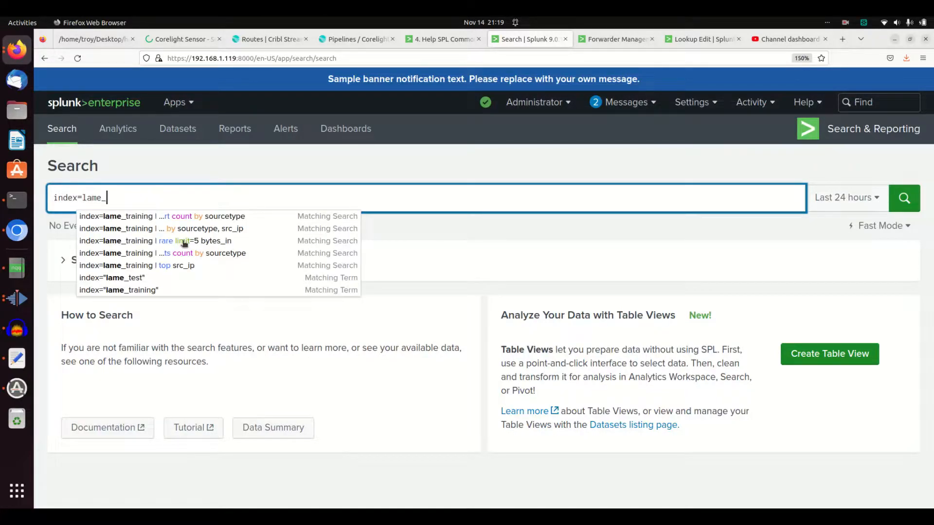
text(training | dedp)
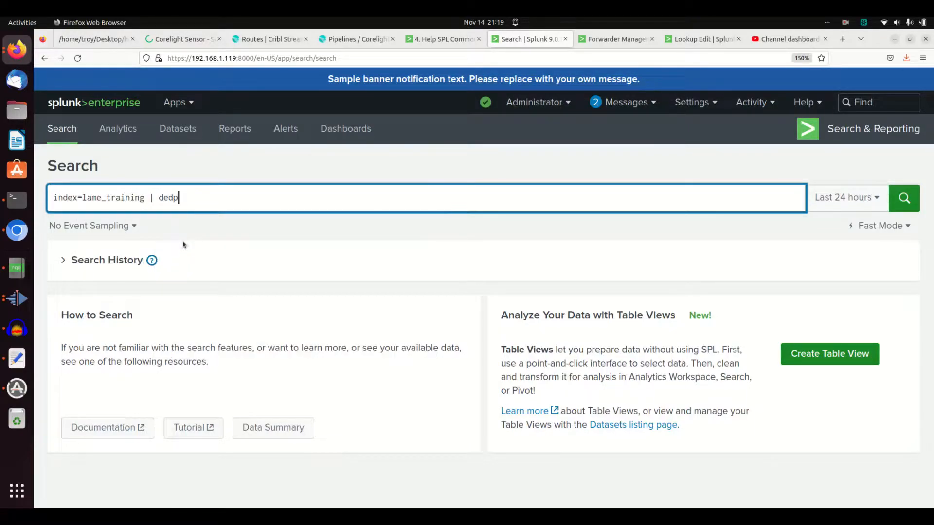
key(BackSpace)
text(up src_ip)
key(Return)
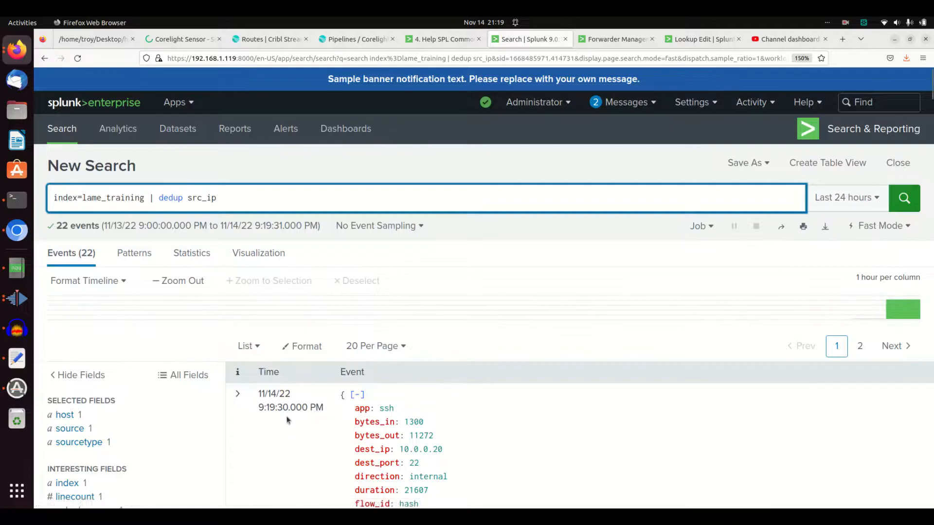
- Add a second line to the query, "| table src_ip", and run it to list only the deduplicated source addresses
scroll(286, 416, down, 5)
scroll(286, 416, down, 2)
scroll(286, 417, up, 5)
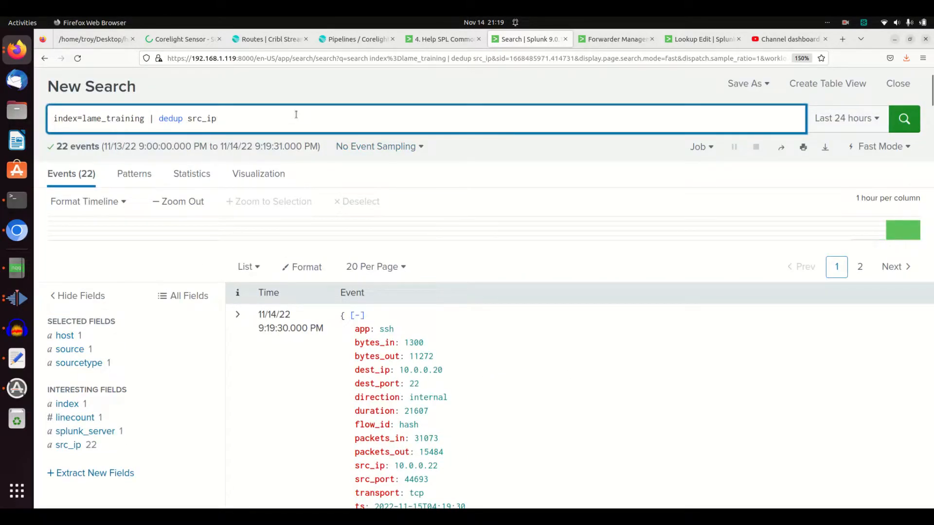
key(shift+Return)
text(| table src_ip)
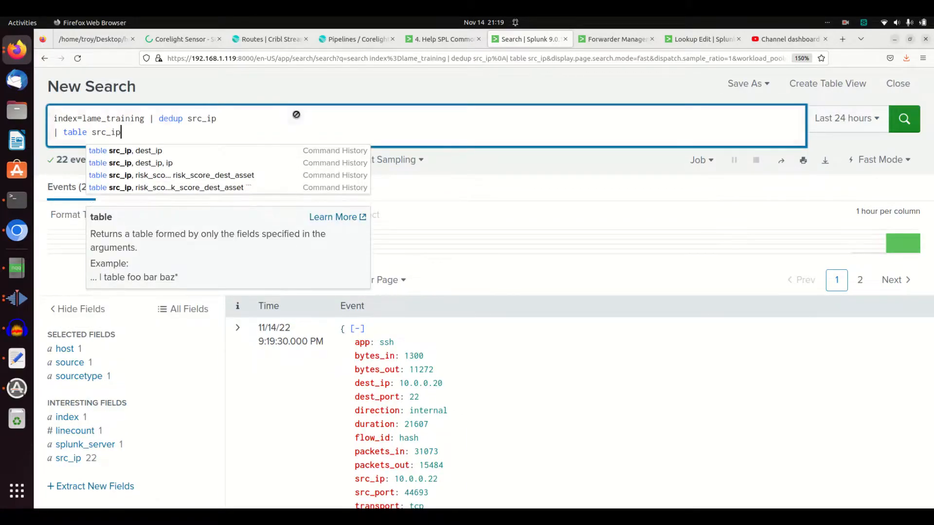
key(Return)
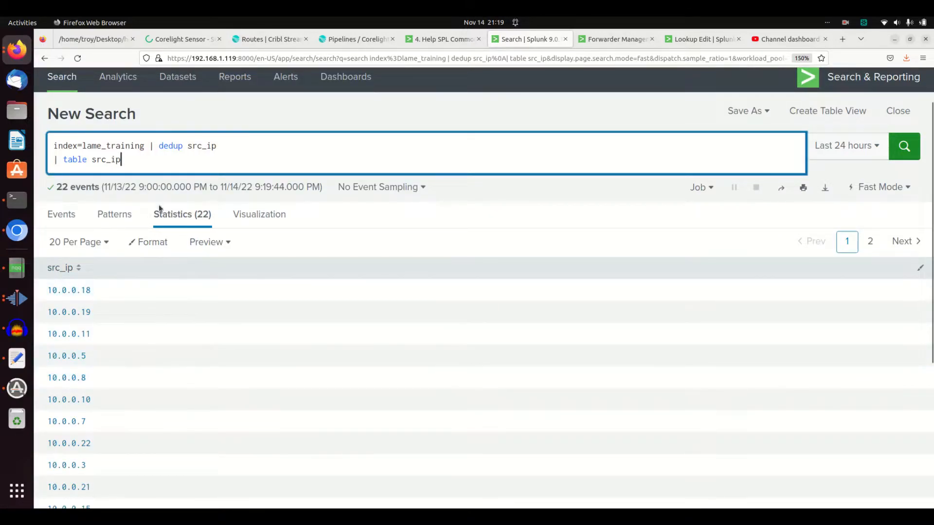
- Add dest_ip after src_ip in both the dedup and table commands, and rerun the search
click(233, 151)
text(, dest_ip)
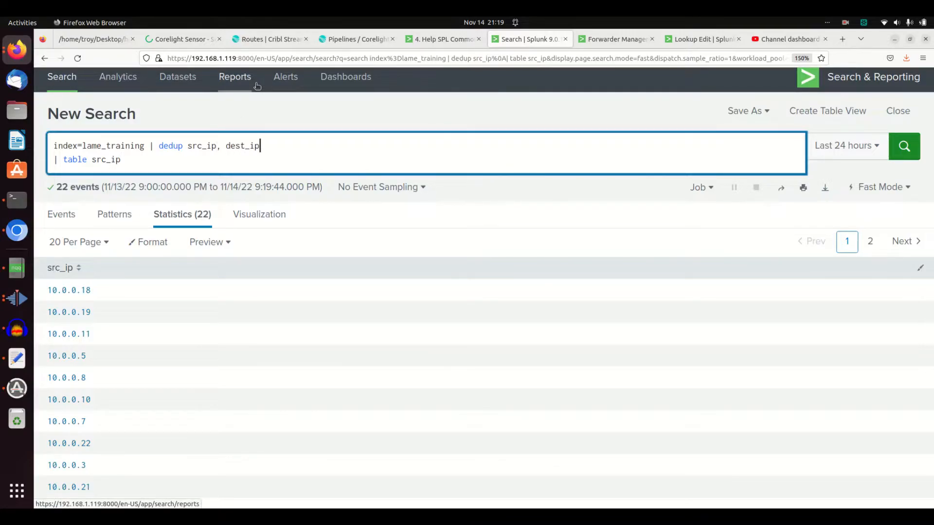
key(Down)
text(, dest_ip)
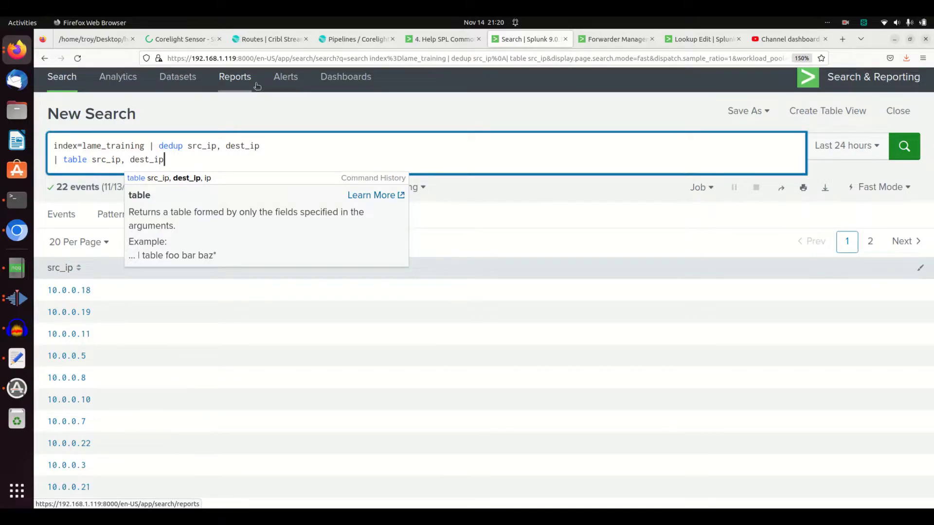
key(Return)
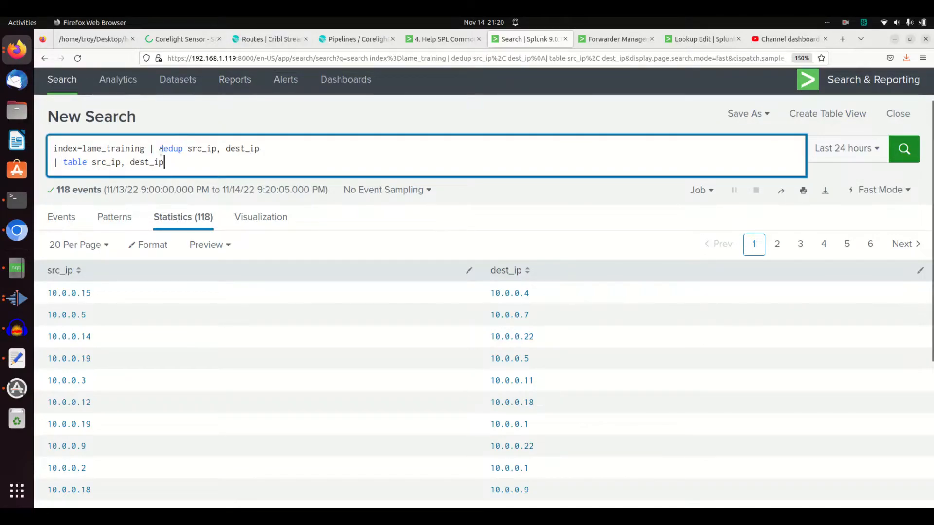
- Remove the dedup command and its leftover pipe from the query, and rerun it with only the table command
drag(159, 148, 357, 149)
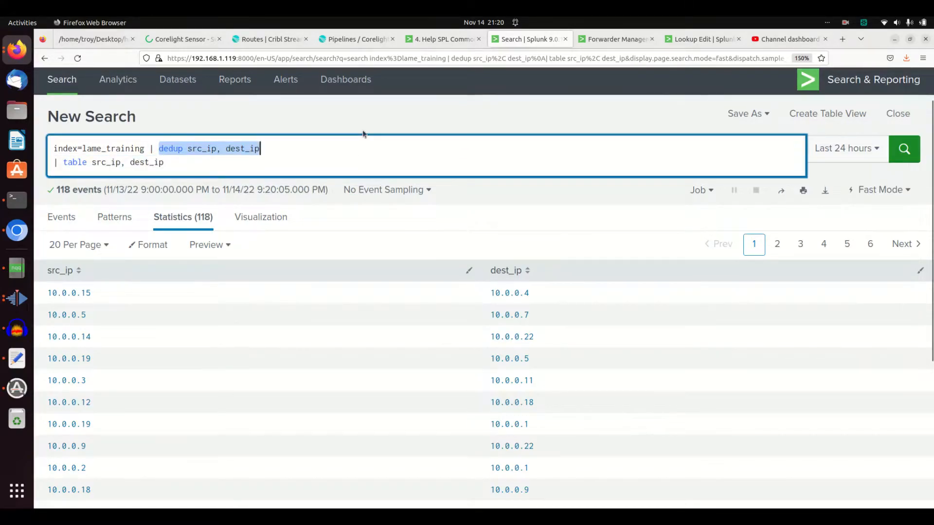
key(BackSpace)
key(Return)
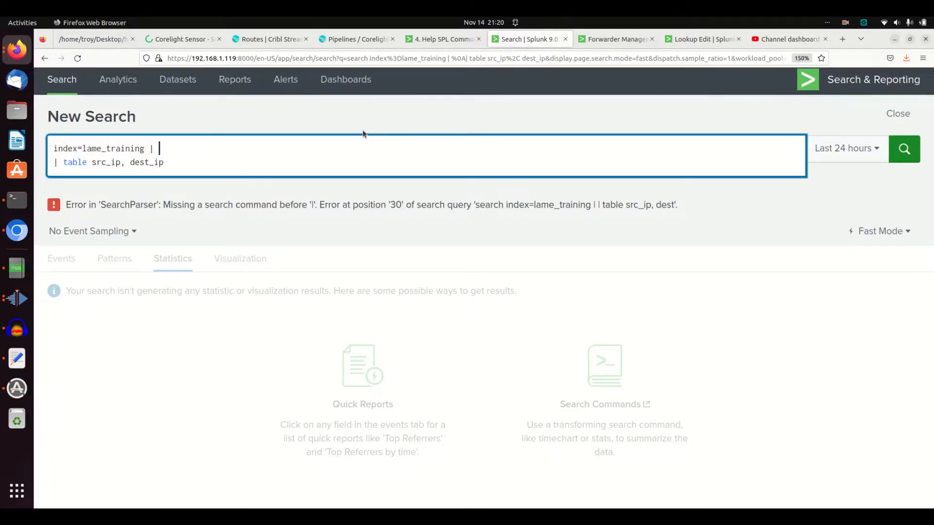
key(BackSpace)
key(BackSpace)
key(Return)
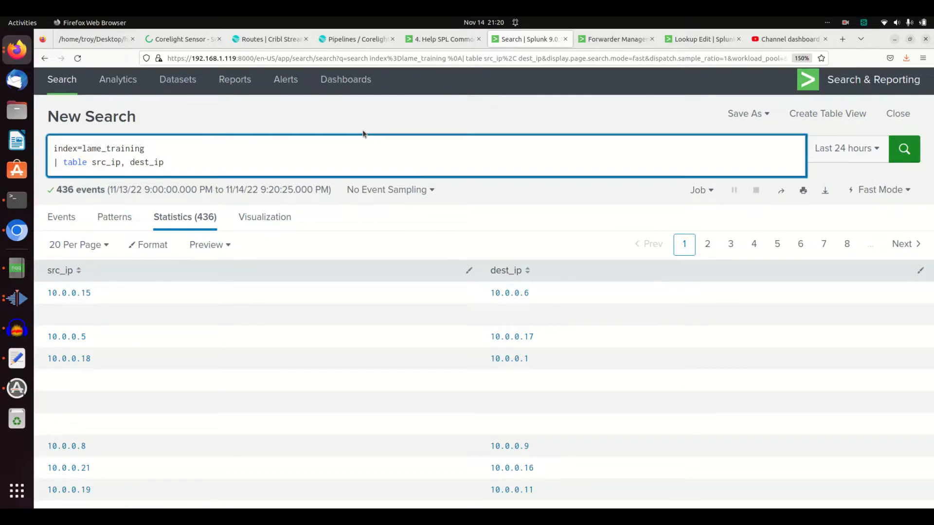
- Replace the table command with "| stats count by src_ip" and run the search
key(Delete)
key(Delete)
key(Delete)
key(Delete)
key(Delete)
key(Delete)
key(Delete)
key(Delete)
key(Delete)
key(Delete)
key(Delete)
key(Delete)
key(Delete)
key(Delete)
key(Delete)
key(Delete)
key(Delete)
key(Delete)
key(Delete)
key(Delete)
key(Delete)
key(Delete)
key(Delete)
key(Delete)
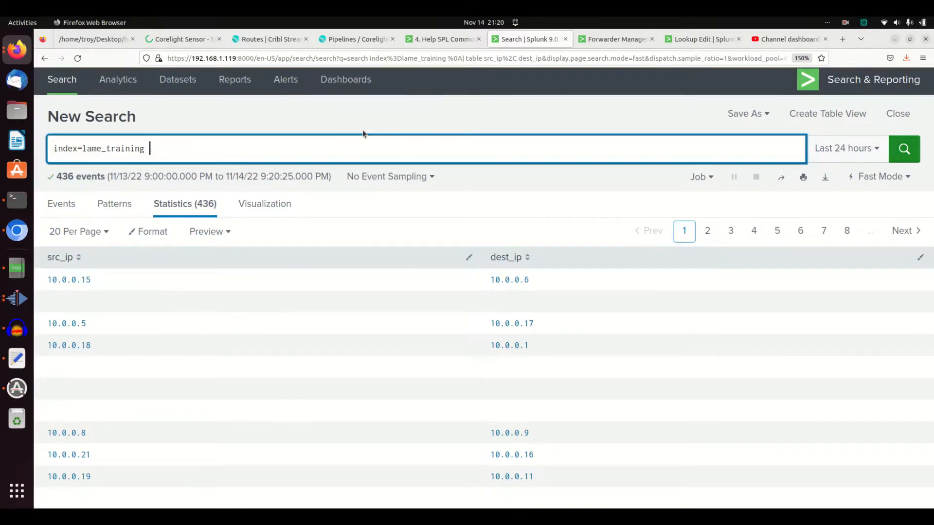
text(| stats c)
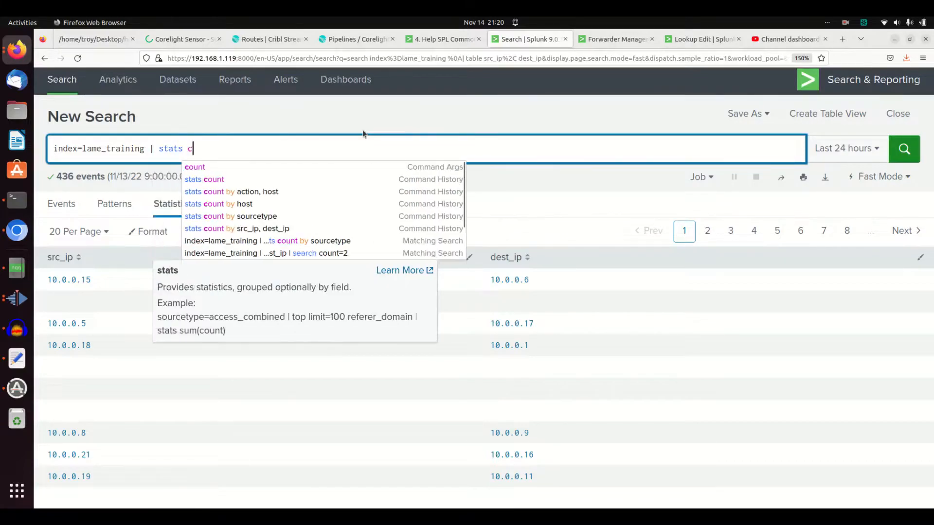
text(ount by)
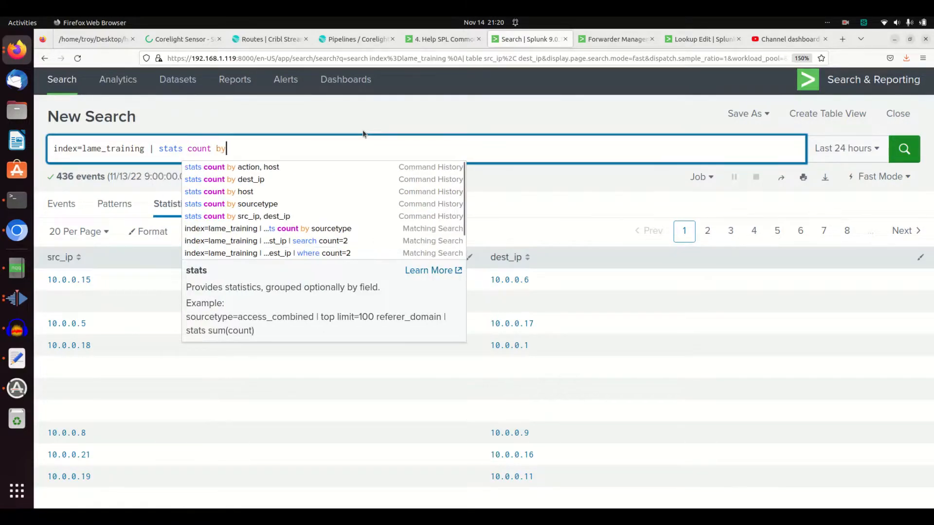
text( src_ip)
key(Return)
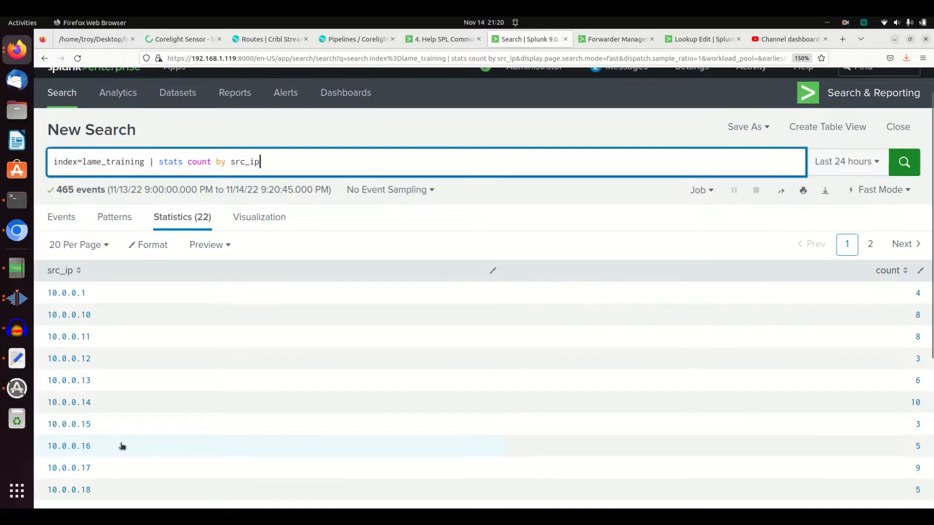
- Add dest_ip to the stats by clause after src_ip and rerun the search
text(, des)
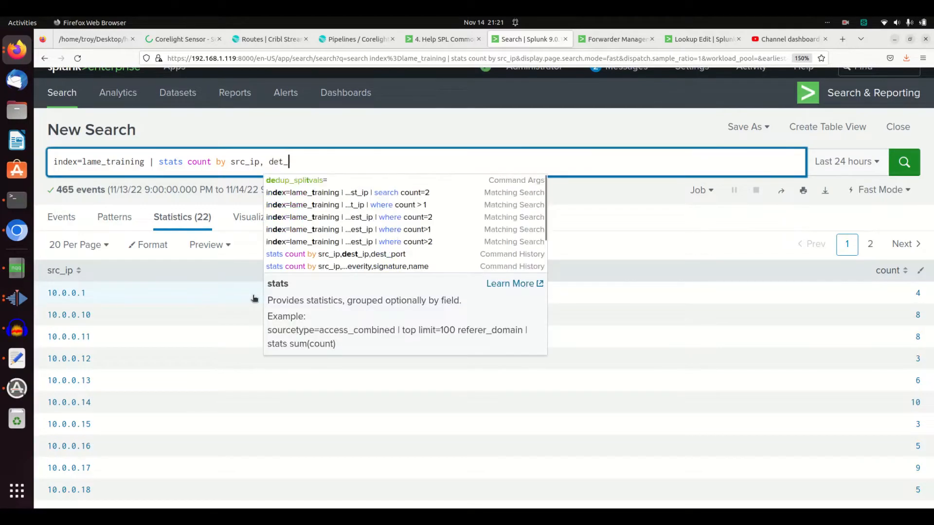
text(t_ip)
key(Return)
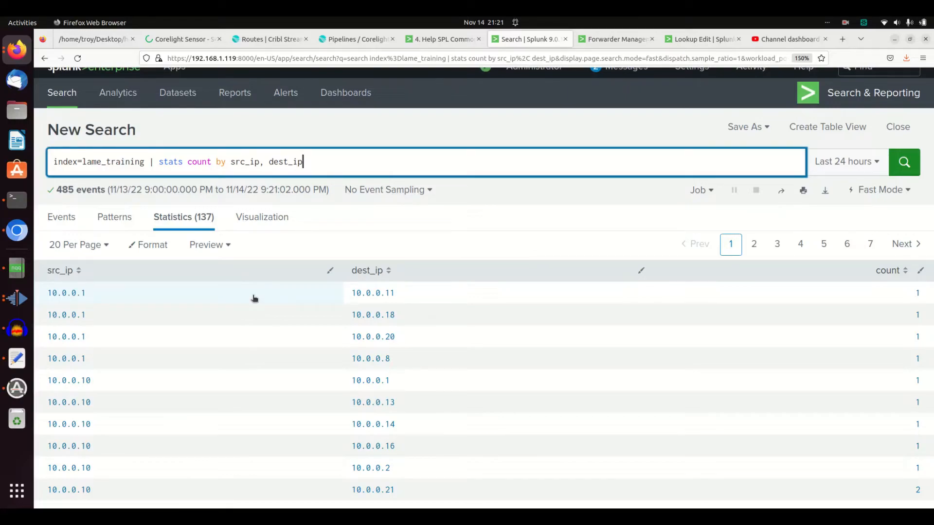
- Insert "last(_time) as _time" before count in the stats command and rerun the search
click(232, 163)
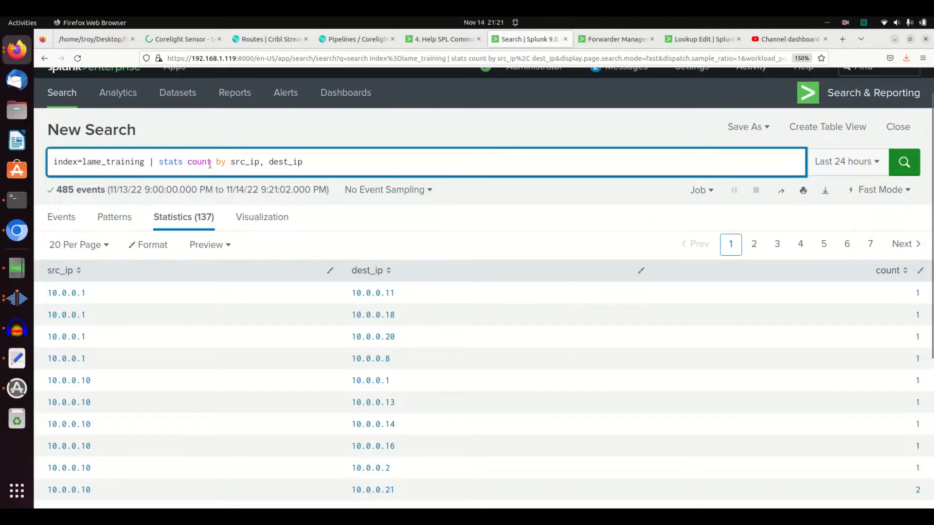
text(last()
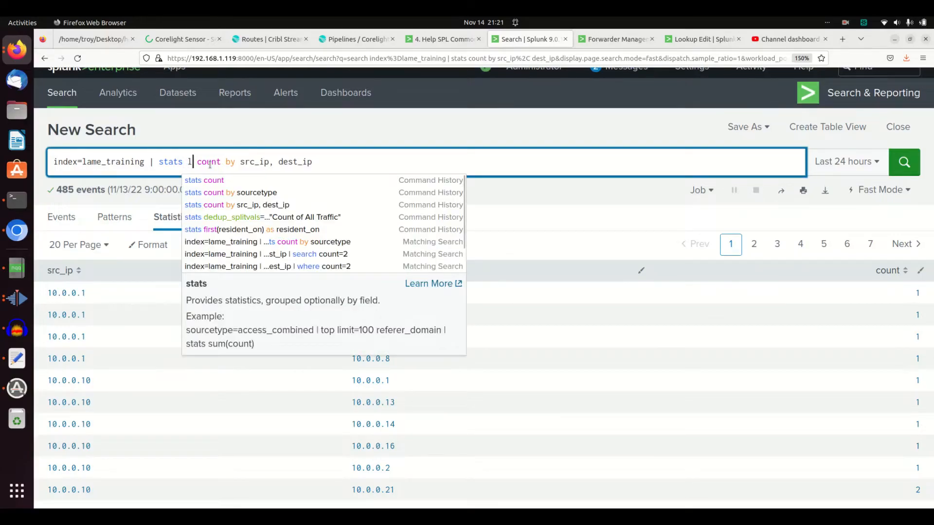
text(_time) as _time)
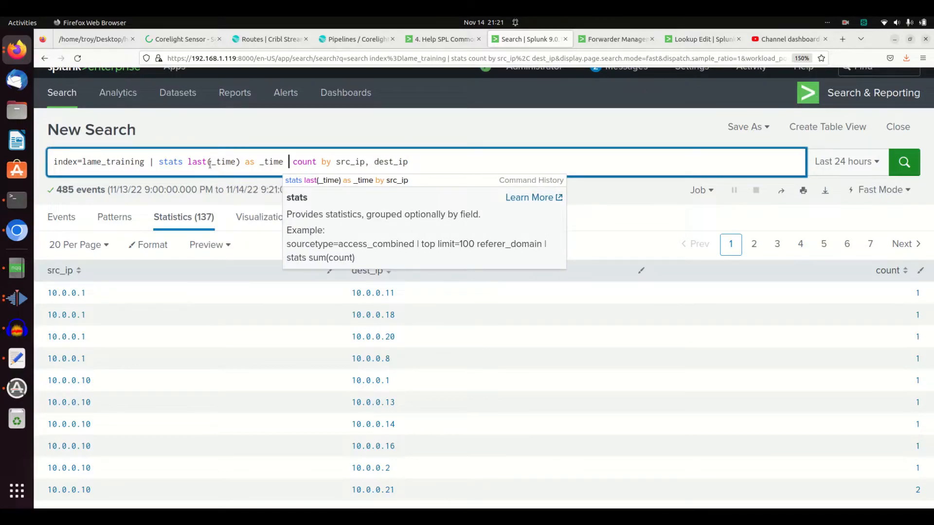
key(Return)
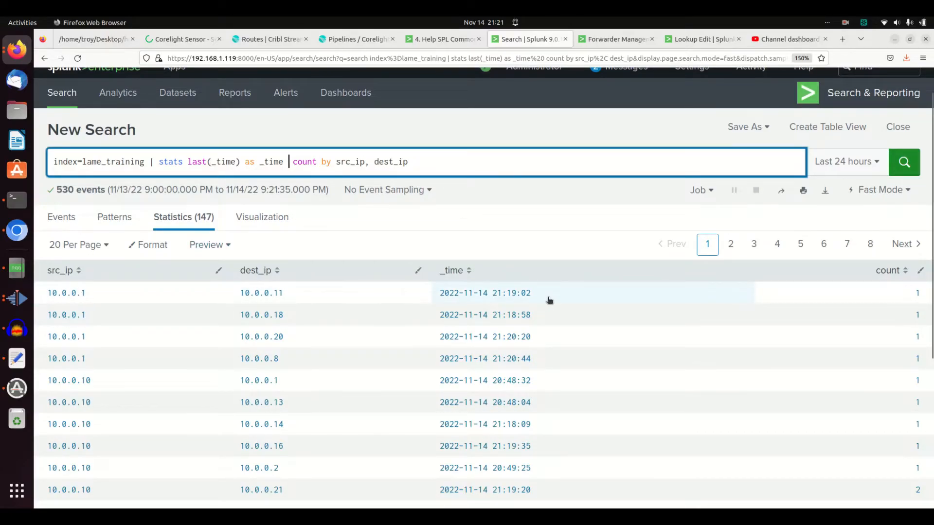
- Change the last function to first in the stats command's _time expression and rerun the search
double_click(199, 162)
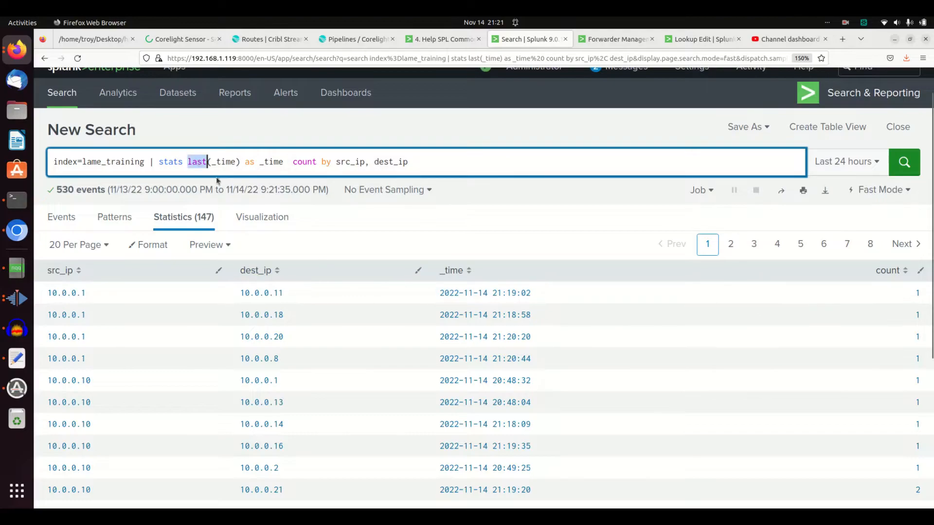
text(first)
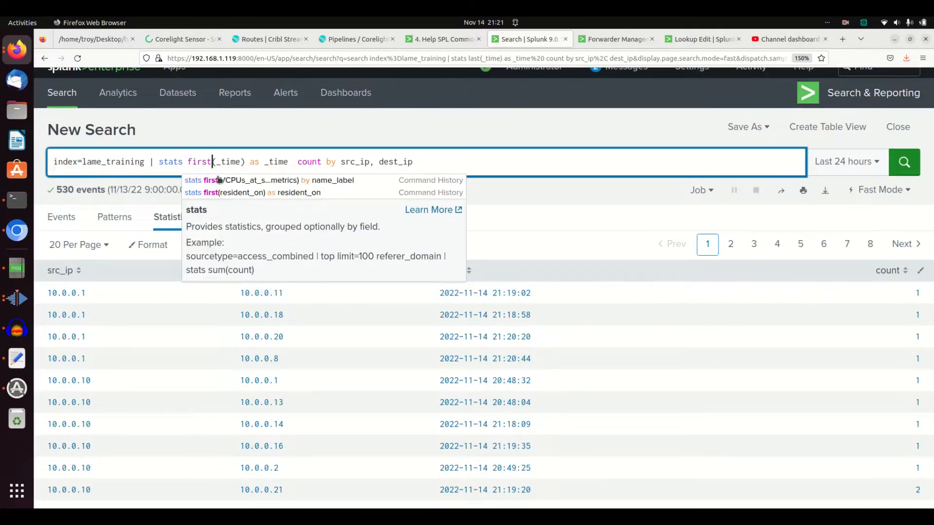
key(Return)
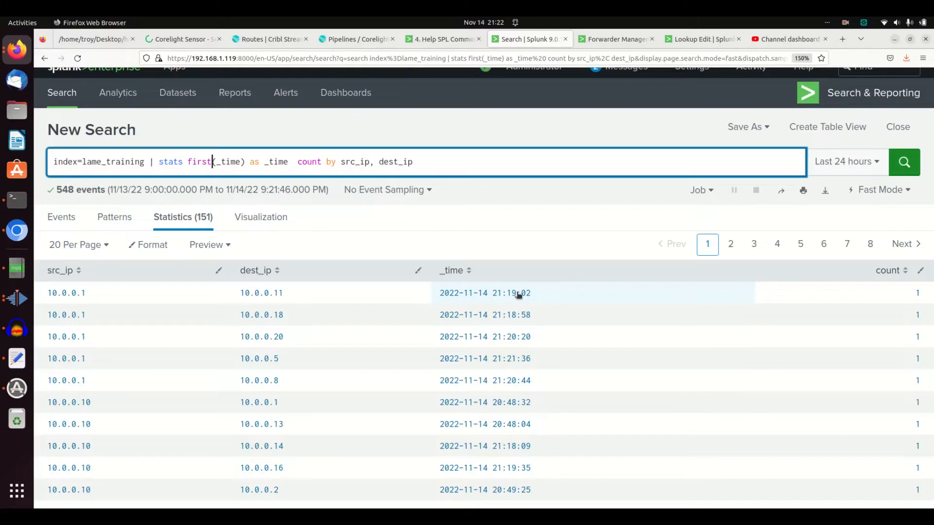
- Replace the "first(_time) as _time" expression in the stats command with "values(*) as *" and run the search
key(Right)
key(Right)
key(Right)
key(Right)
key(Right)
key(Right)
key(Right)
key(Right)
key(Right)
key(Right)
key(Right)
key(Right)
key(Right)
key(Right)
key(Right)
key(Right)
key(BackSpace)
key(BackSpace)
key(BackSpace)
key(BackSpace)
key(BackSpace)
key(BackSpace)
key(BackSpace)
key(BackSpace)
key(BackSpace)
key(BackSpace)
key(BackSpace)
key(BackSpace)
key(BackSpace)
key(BackSpace)
key(BackSpace)
key(BackSpace)
key(BackSpace)
key(BackSpace)
key(BackSpace)
key(BackSpace)
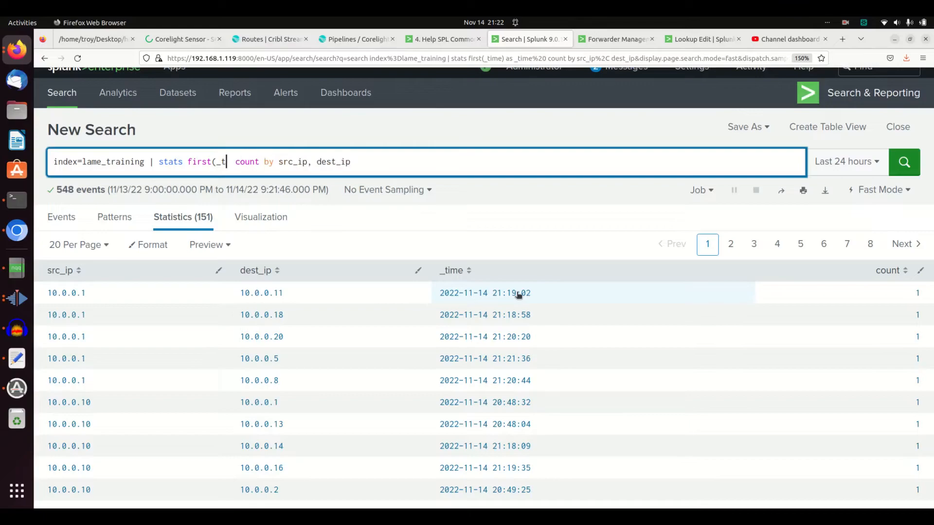
text(values(*)
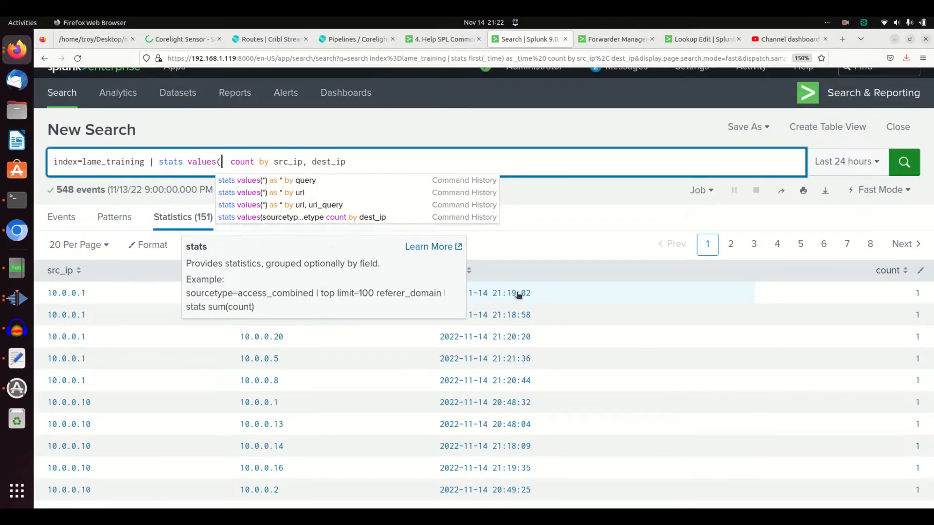
text() as *)
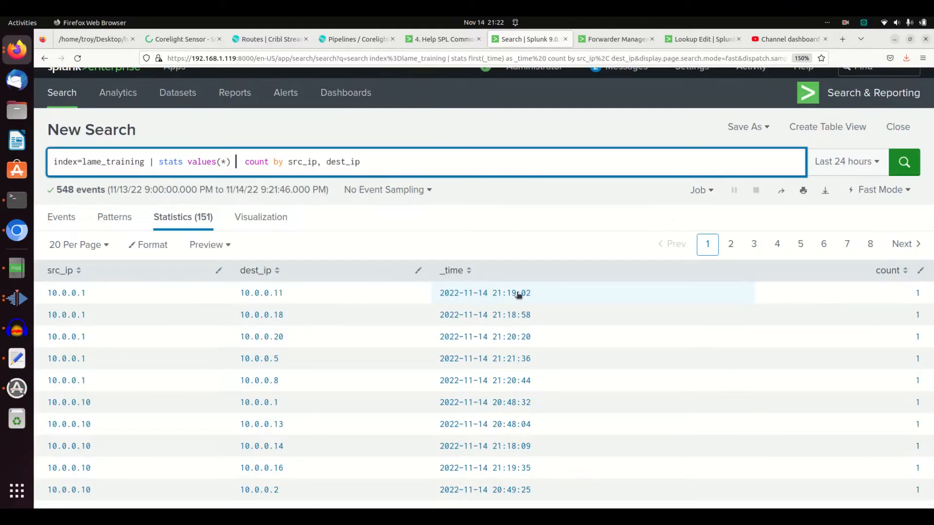
key(Return)
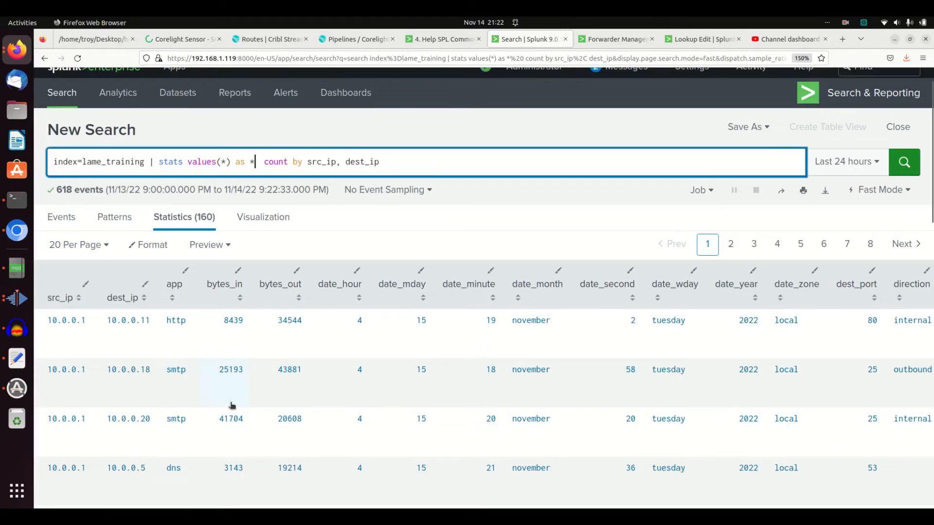
- Examine the rows of combined field values for each address pair, and select src_ip in the query's by clause
scroll(238, 408, down, 10)
scroll(253, 418, up, 5)
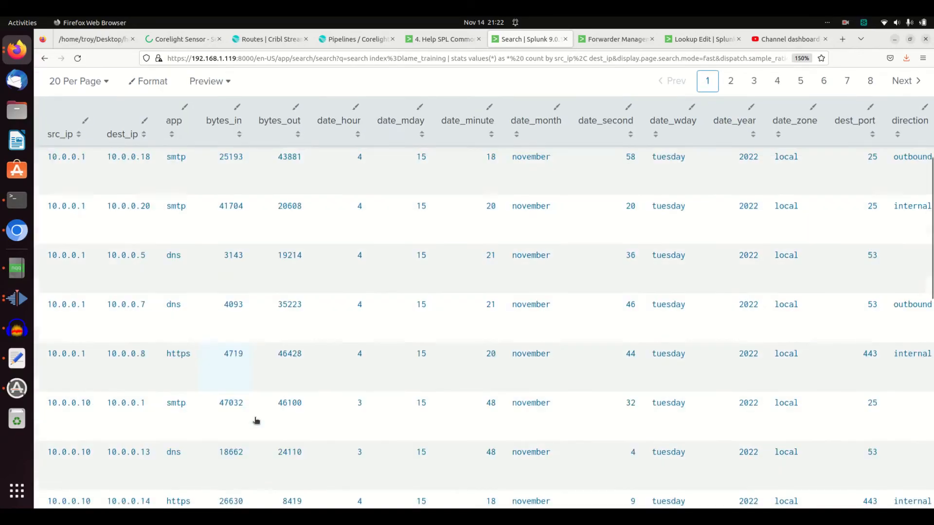
scroll(257, 420, down, 4)
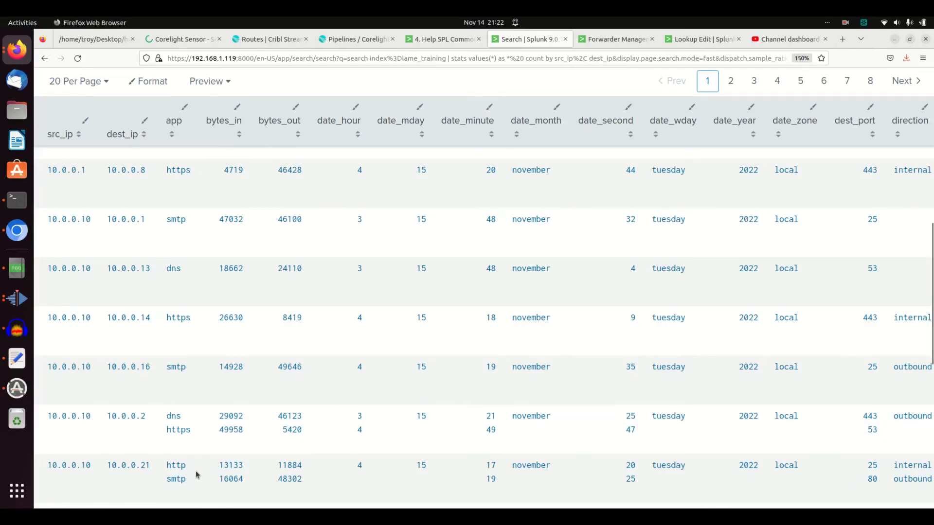
scroll(197, 475, up, 8)
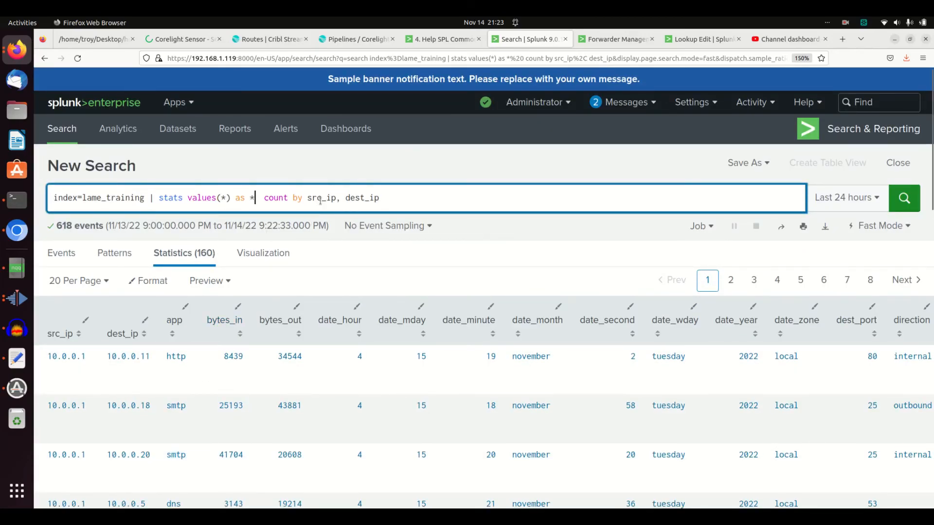
double_click(320, 198)
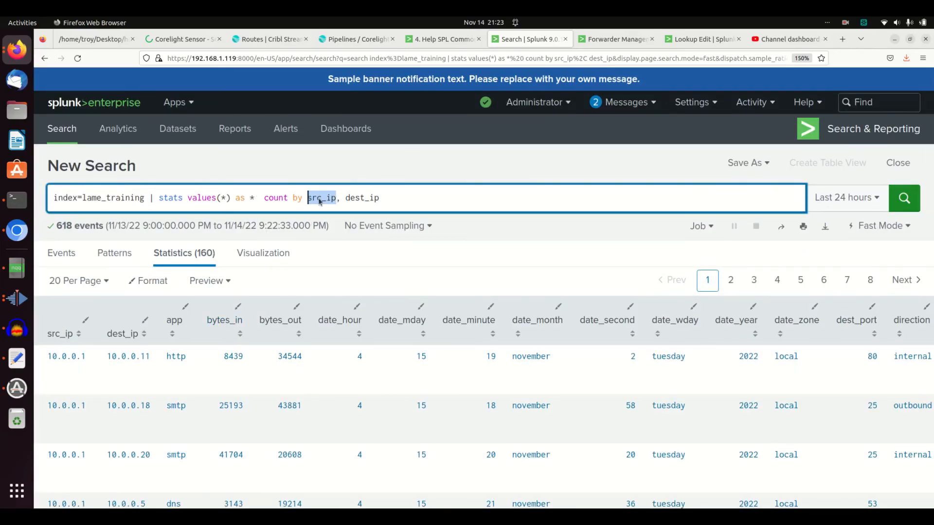